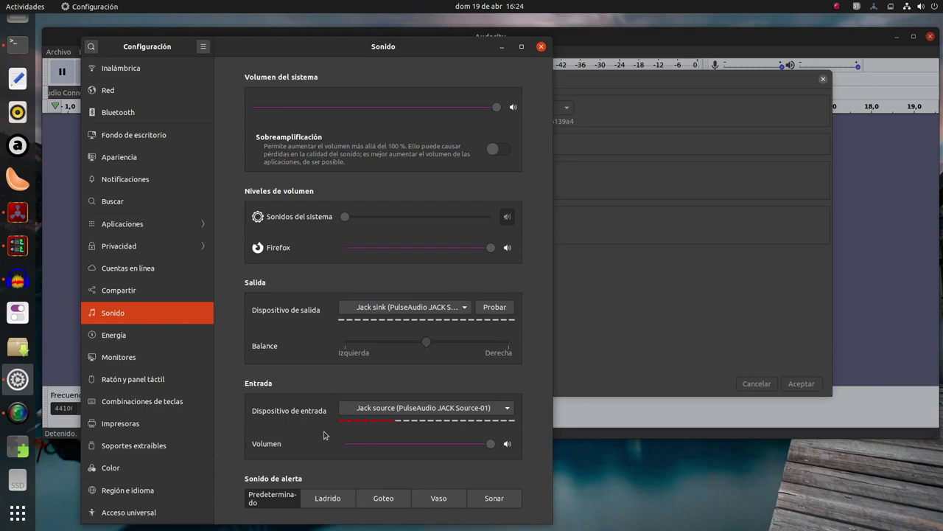
click(501, 48)
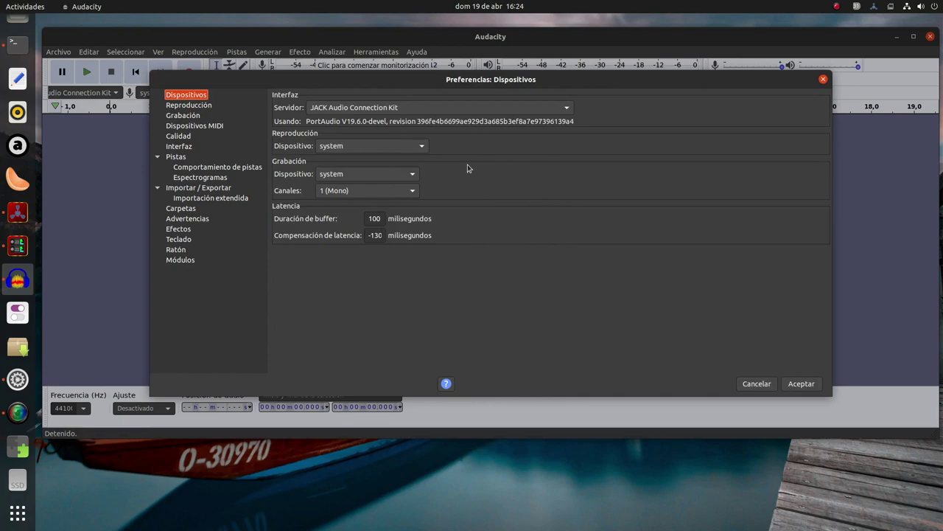
click(341, 196)
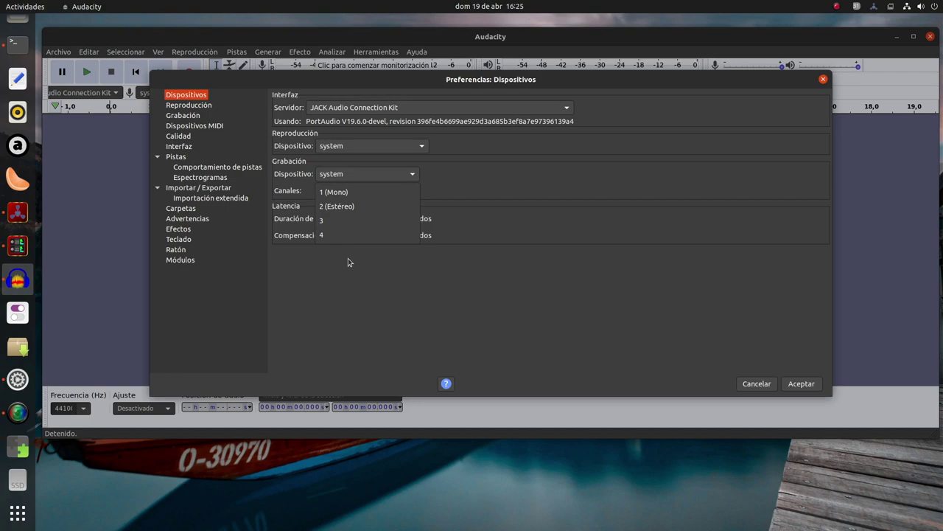
click(338, 235)
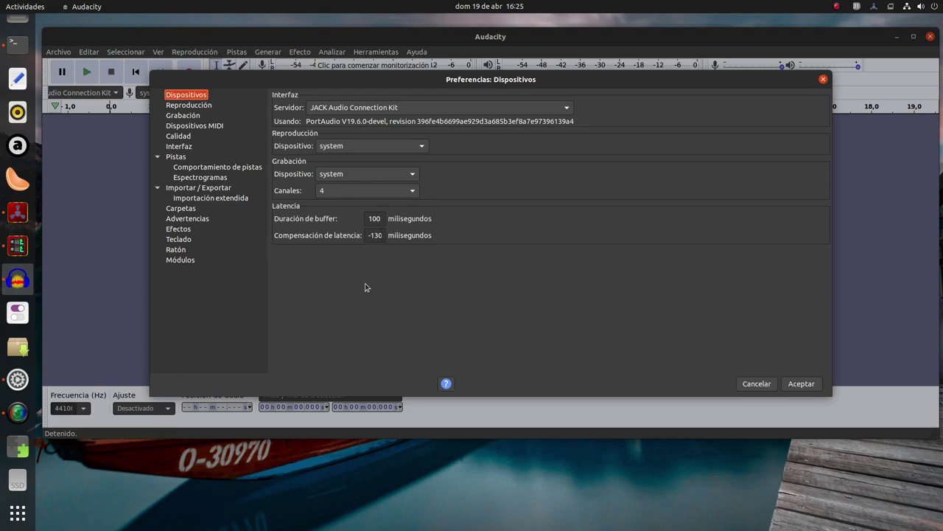
click(802, 385)
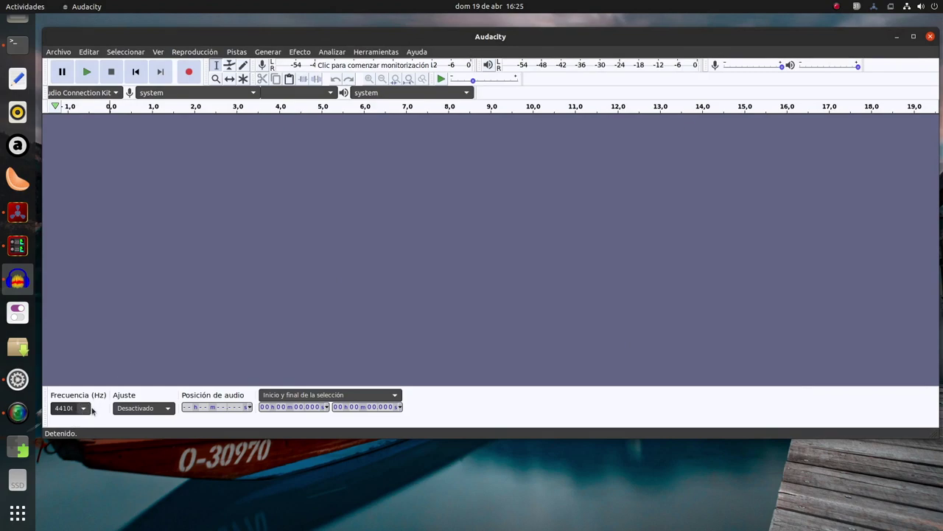
Set the project rate to 48000 Hz and start recording.
click(85, 409)
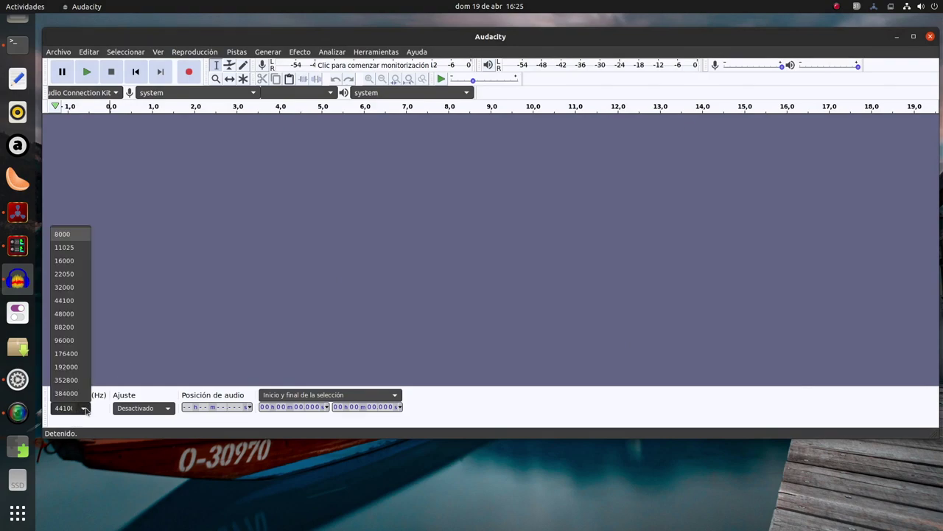
click(71, 313)
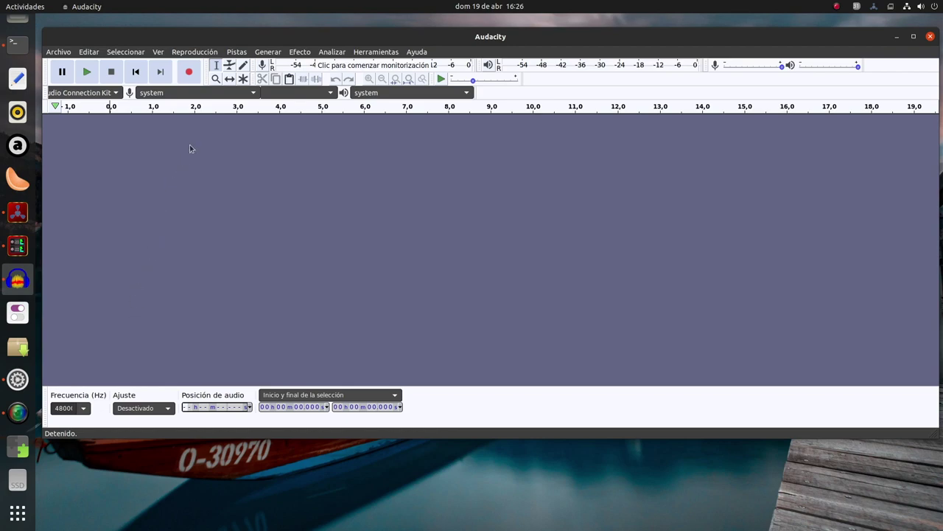
click(190, 71)
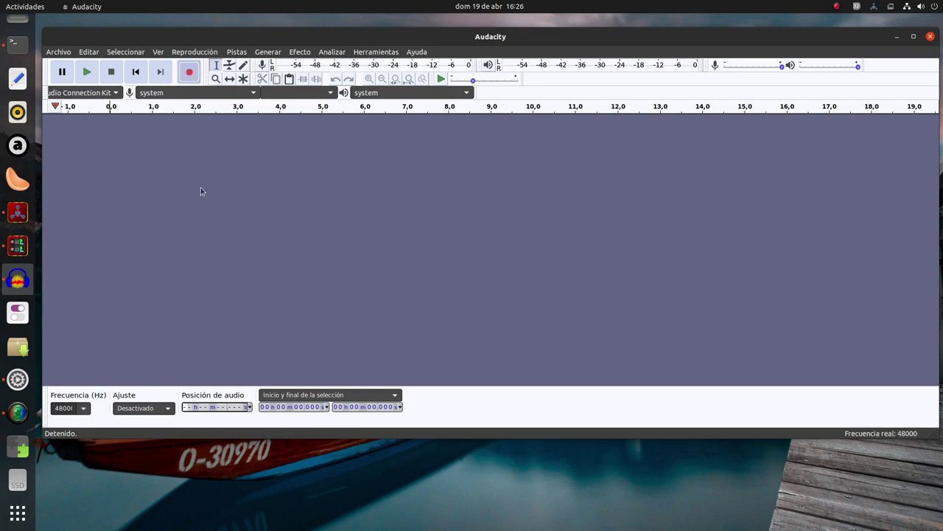
Enlarge the track heights and the window during recording, and stop the recording after about 2 minutes 20 seconds.
drag(100, 178, 100, 271)
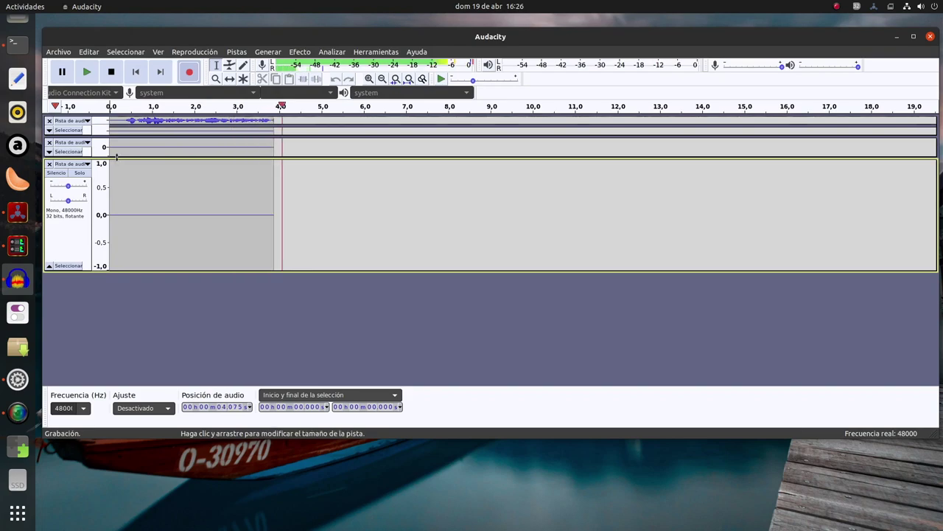
drag(110, 158, 113, 260)
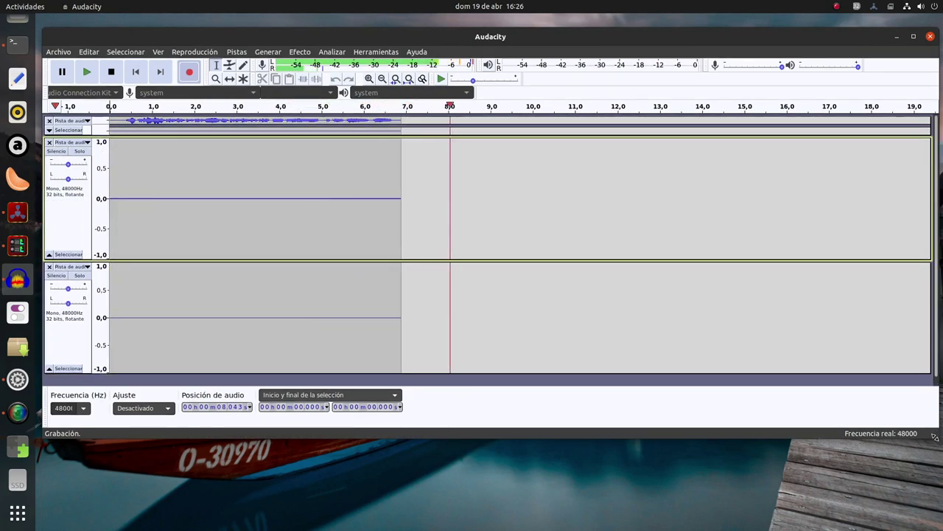
key(super+Up)
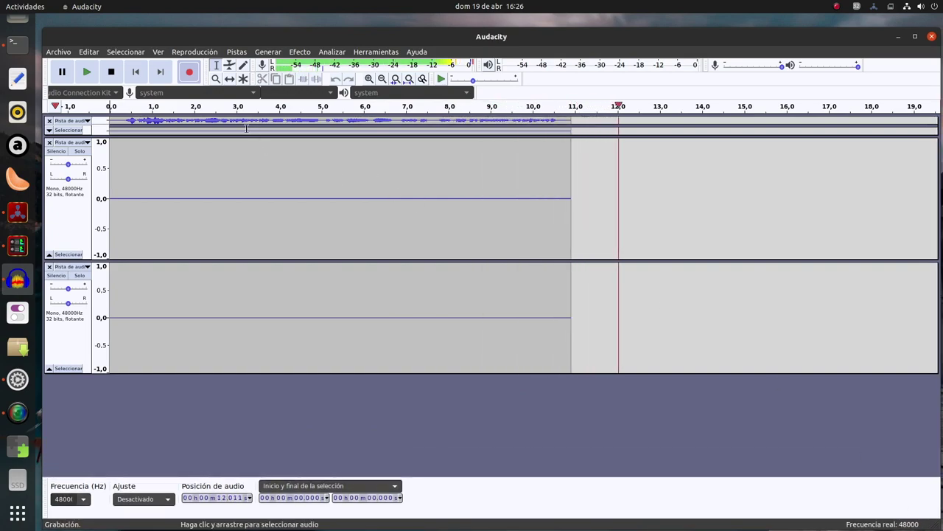
drag(98, 137, 113, 225)
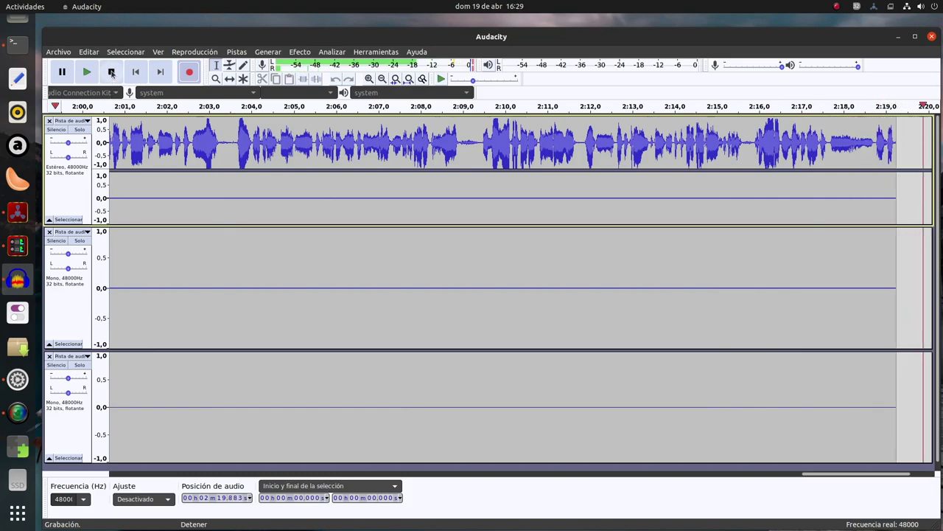
click(111, 72)
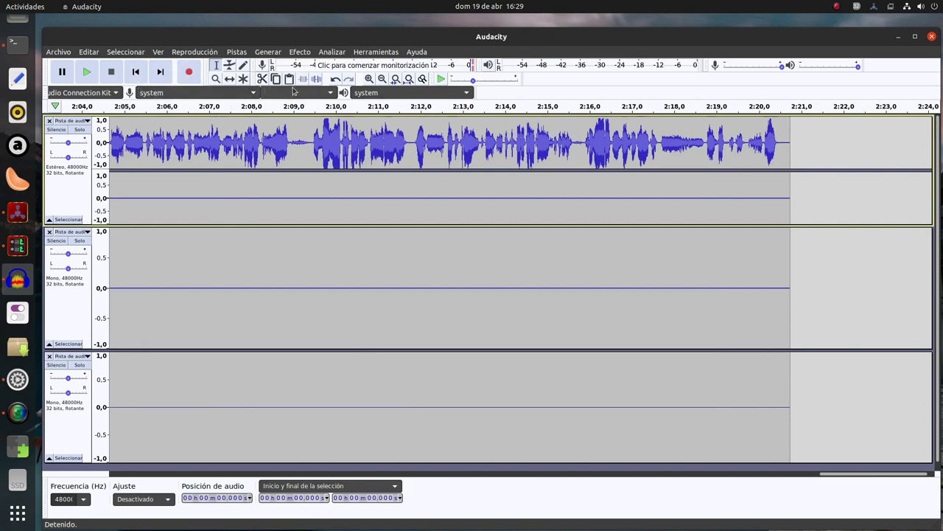
Split the first stereo track into separate mono tracks.
click(383, 79)
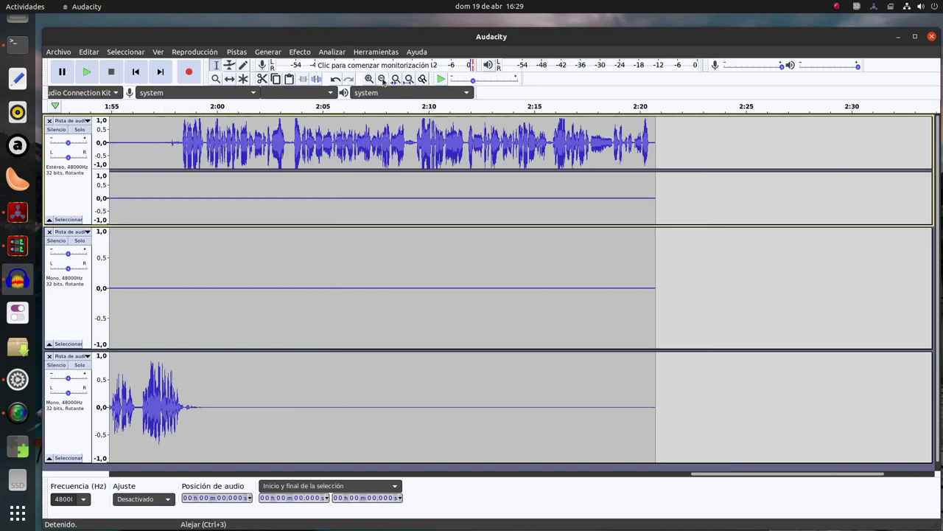
click(382, 79)
click(382, 79)
drag(380, 477, 138, 470)
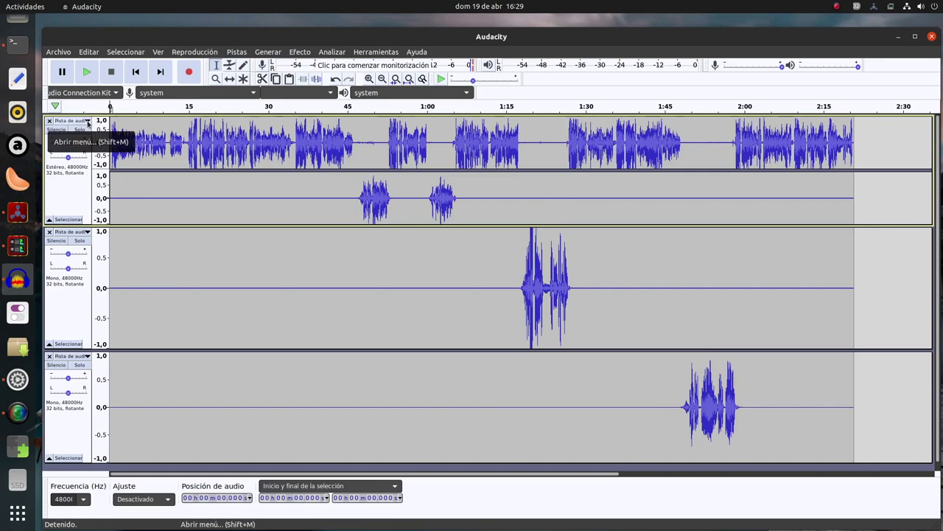
click(87, 121)
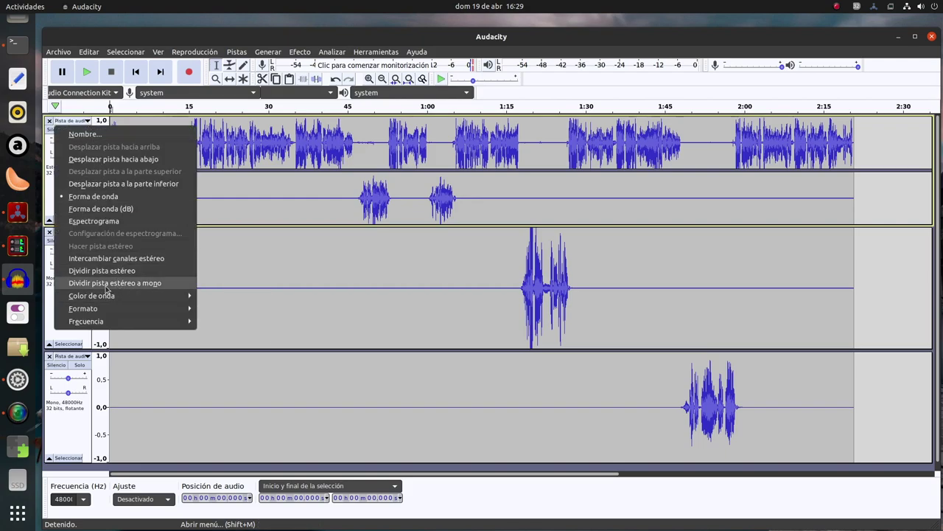
click(143, 285)
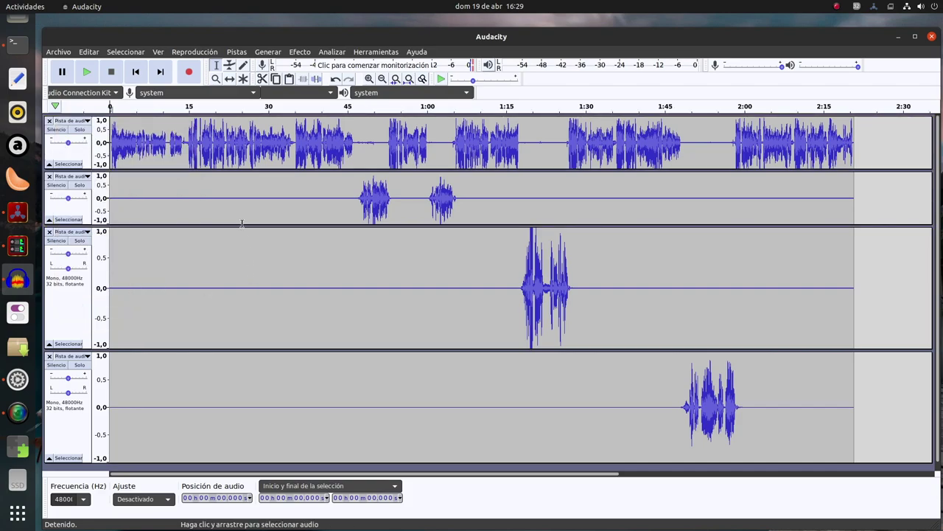
Adjust the heights of the two new mono tracks and place the cursor at about 15 s in the fourth track.
drag(239, 225, 238, 277)
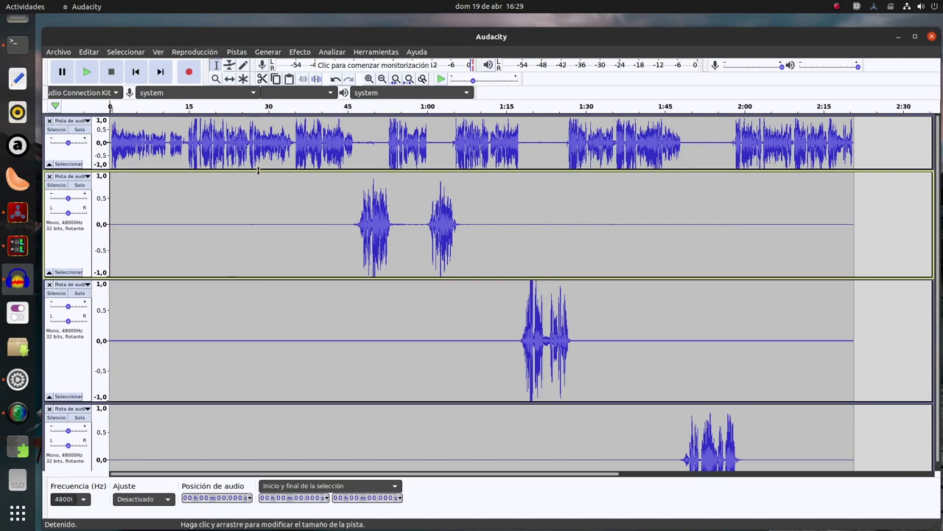
drag(258, 169, 259, 185)
drag(285, 292, 259, 268)
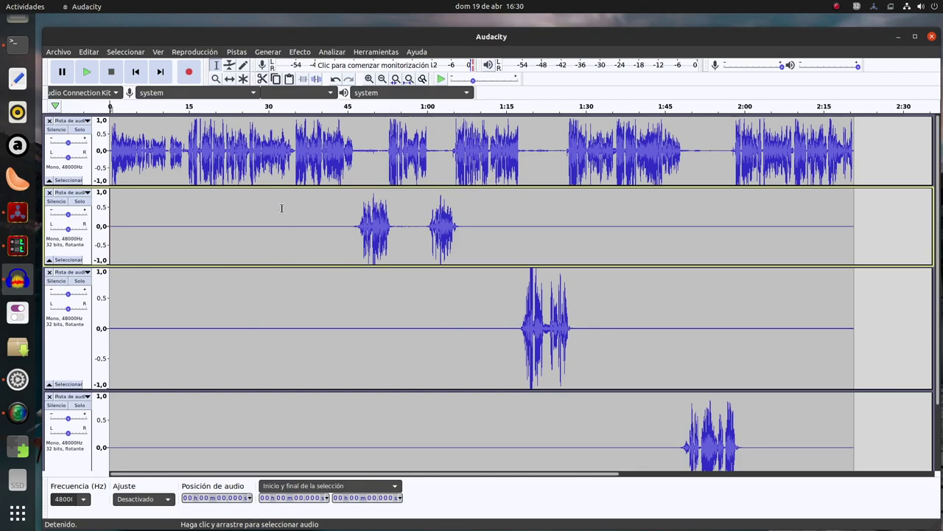
click(201, 228)
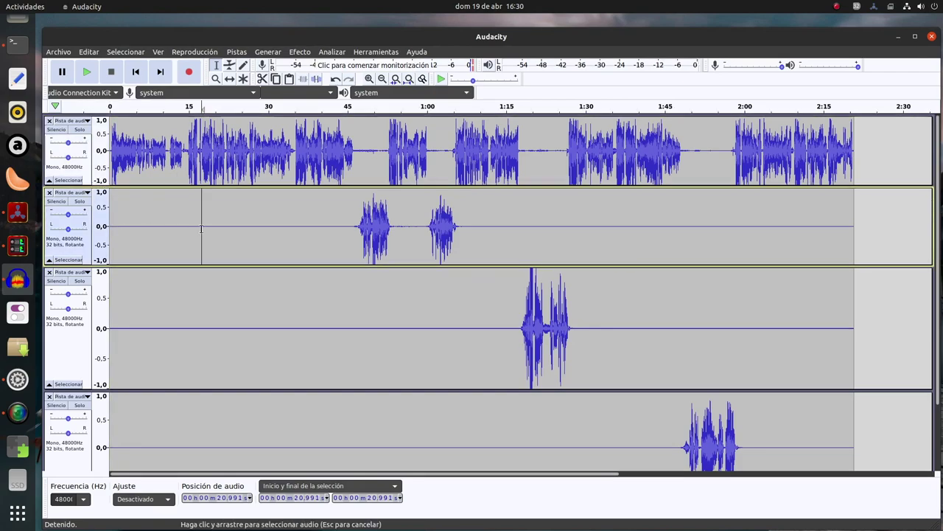
click(272, 300)
click(191, 421)
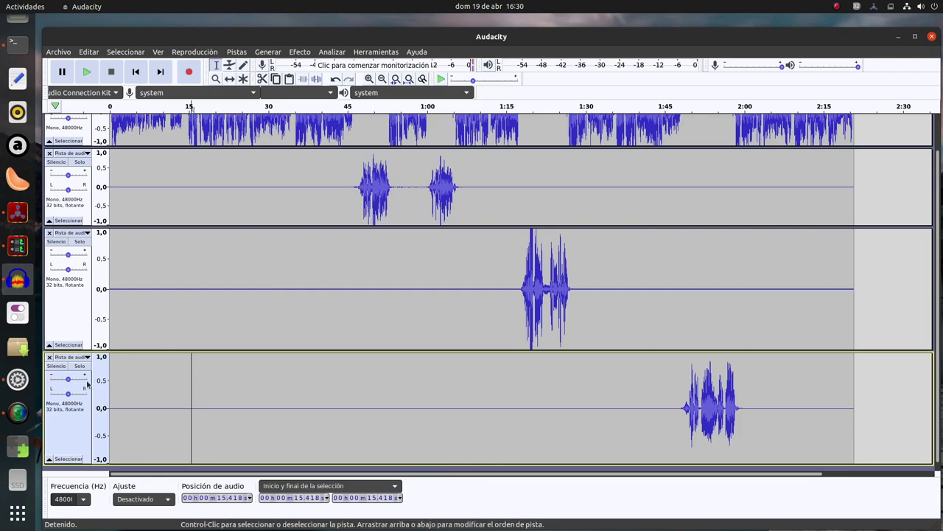
Check the JACK connections in Carla's patchbay and the status of SimpleScreenRecorder, minimising each window again.
click(18, 246)
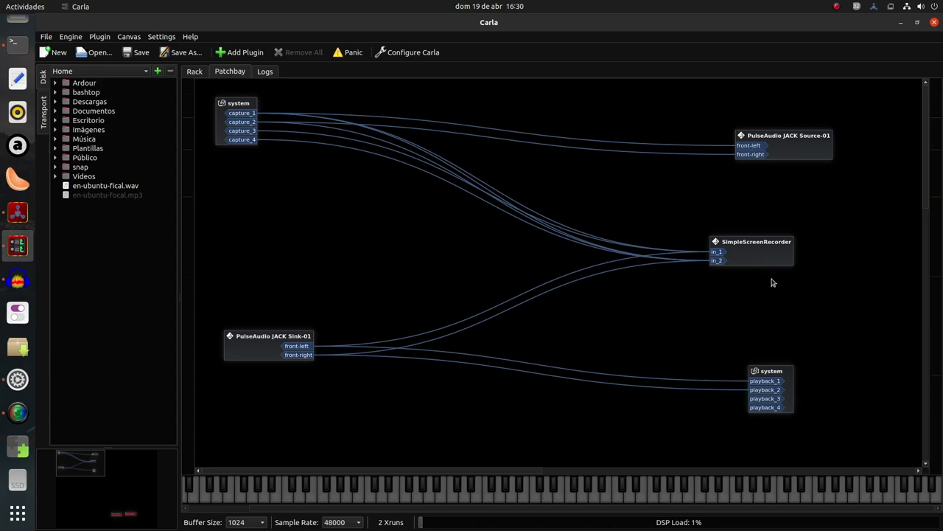
click(899, 25)
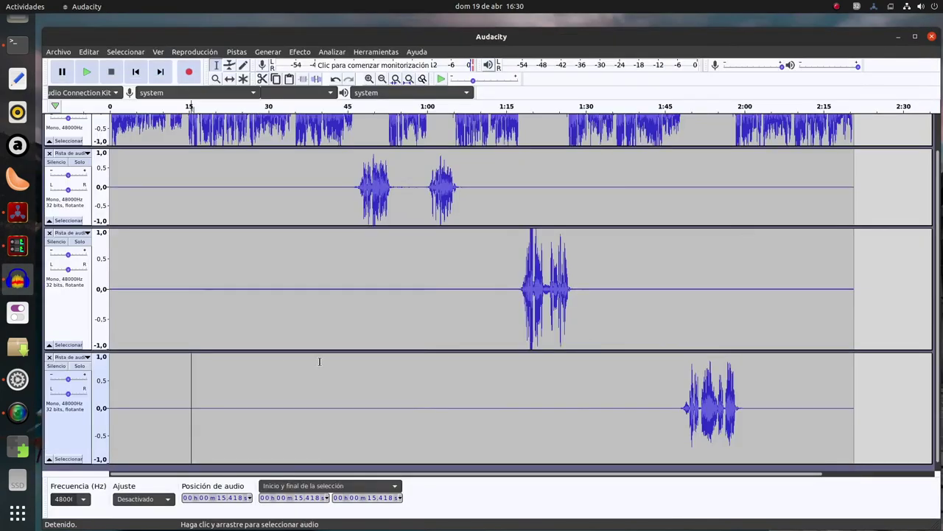
click(18, 412)
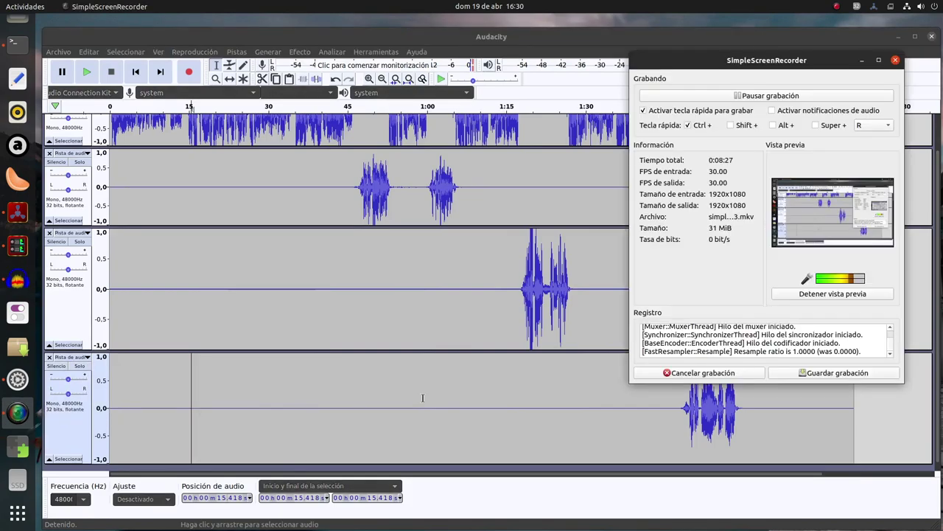
click(862, 61)
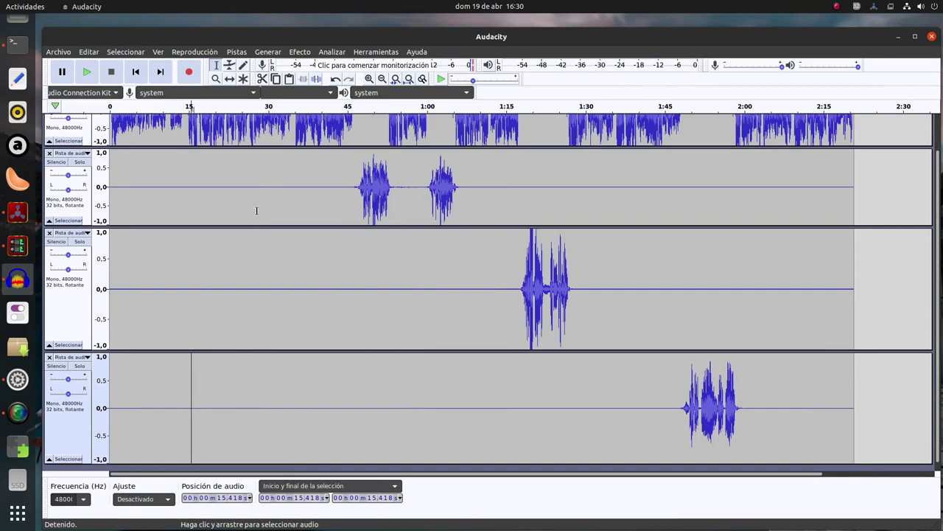
Reduce the second track's height, place the cursor at about 26 s in it, and make the first track taller.
drag(250, 227, 252, 216)
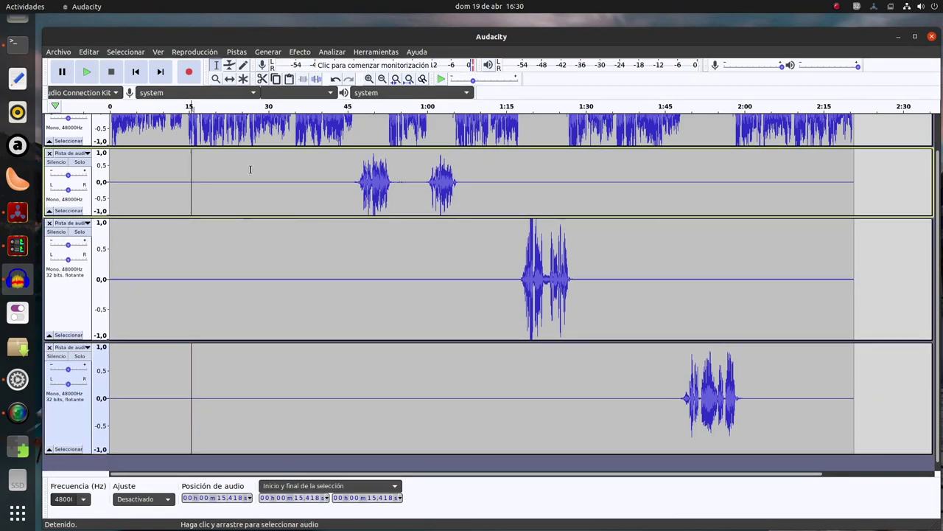
click(246, 152)
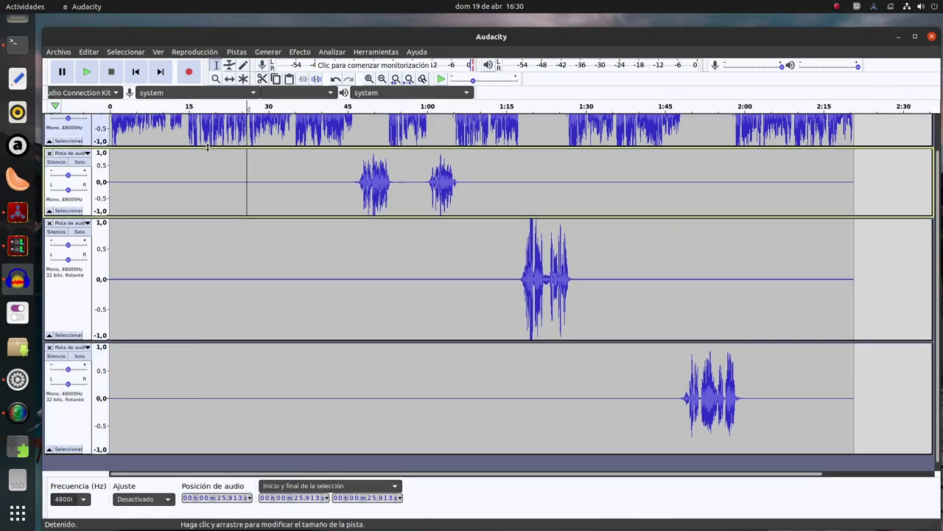
drag(206, 145, 205, 188)
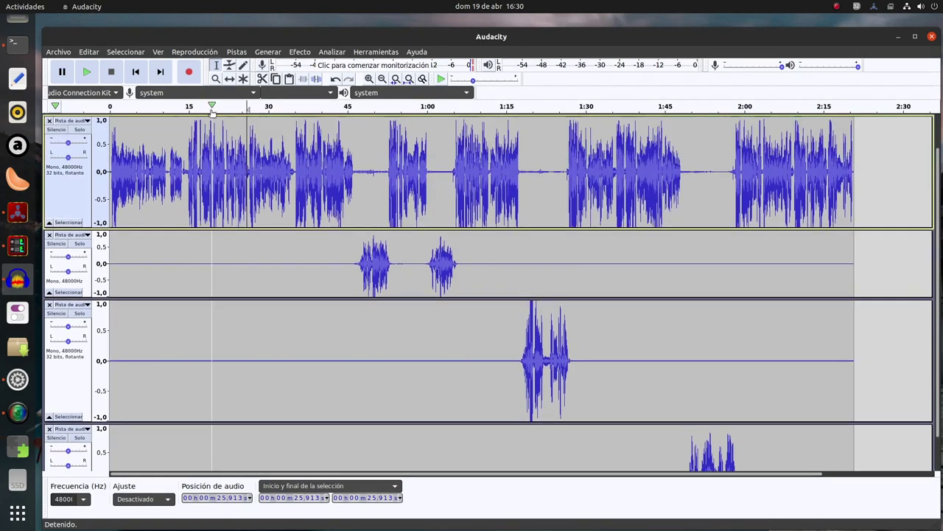
Play the recording from about 0:34, stop it, and restart it from about 0:32 while checking SimpleScreenRecorder's JACK connection log.
click(289, 109)
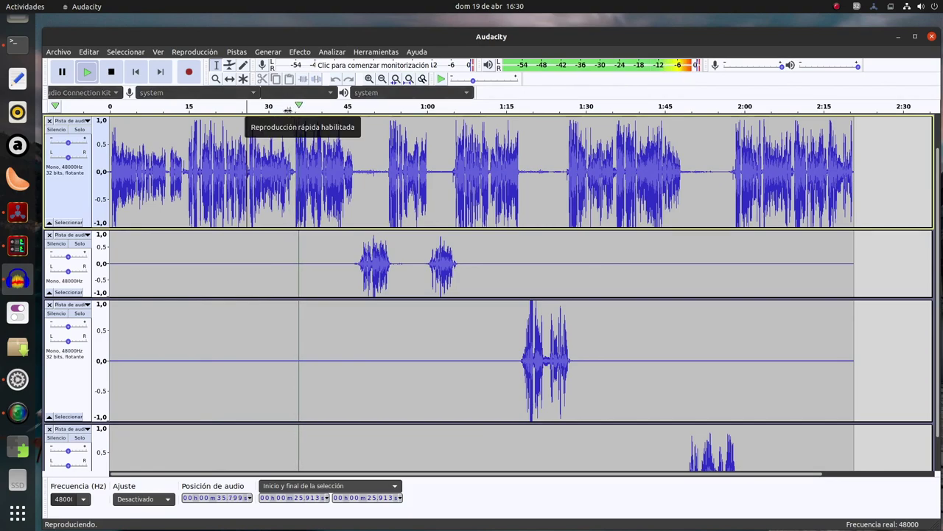
click(111, 74)
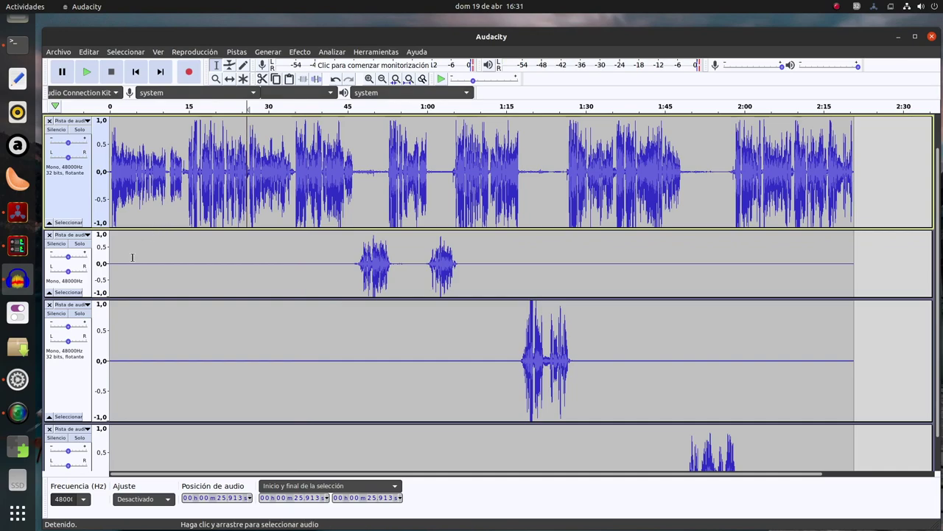
click(17, 412)
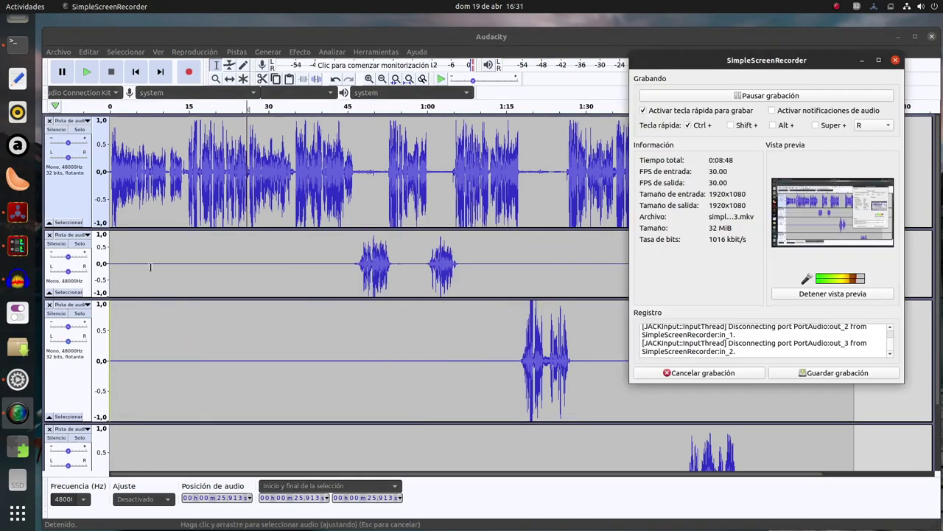
click(278, 104)
key(super)
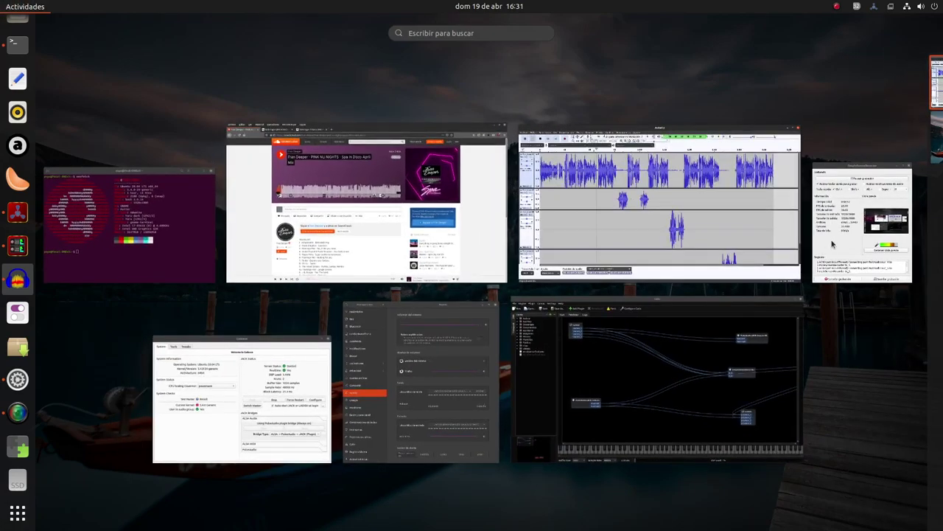
click(786, 246)
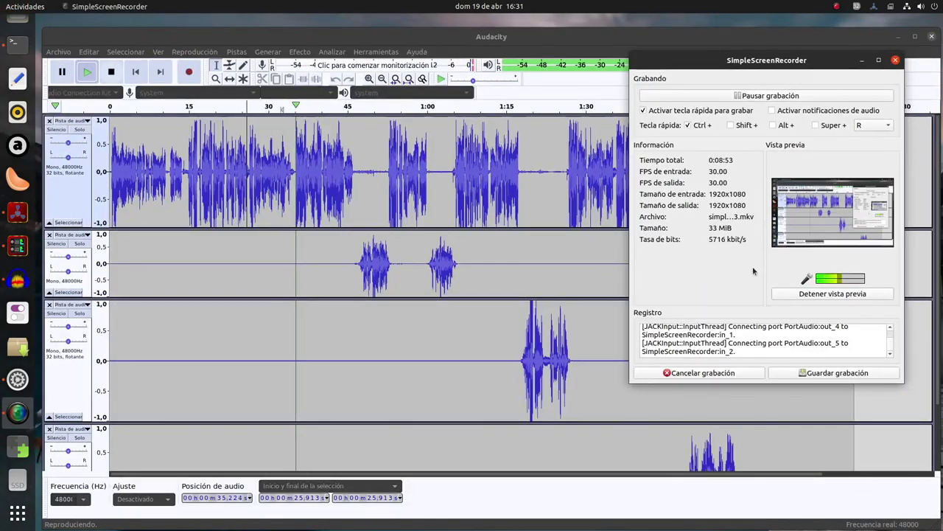
Return to Audacity, play the recording from about 0:46 to hear the second track's audio, and stop playback.
click(272, 108)
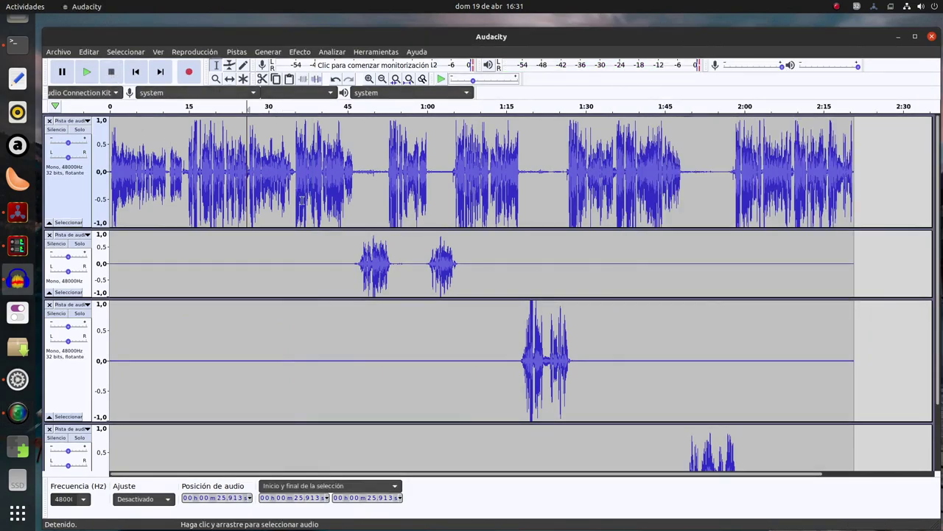
click(354, 109)
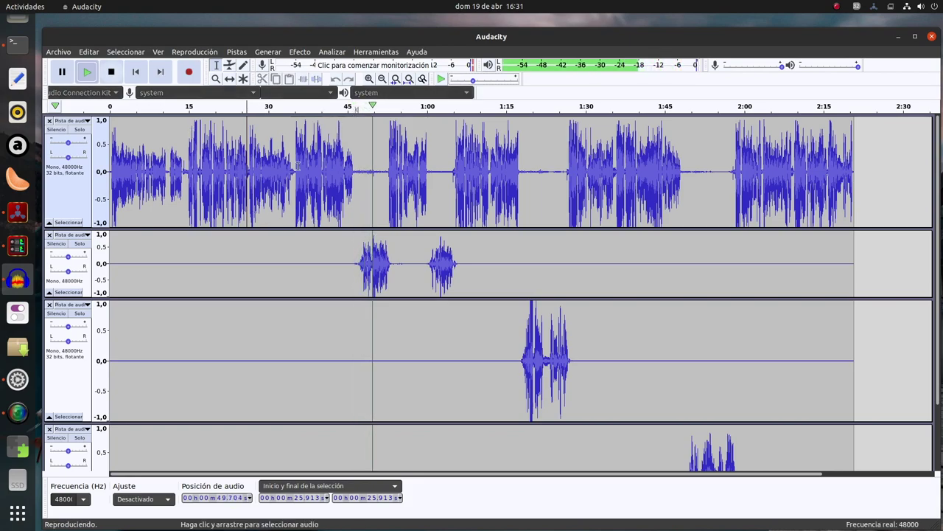
click(113, 73)
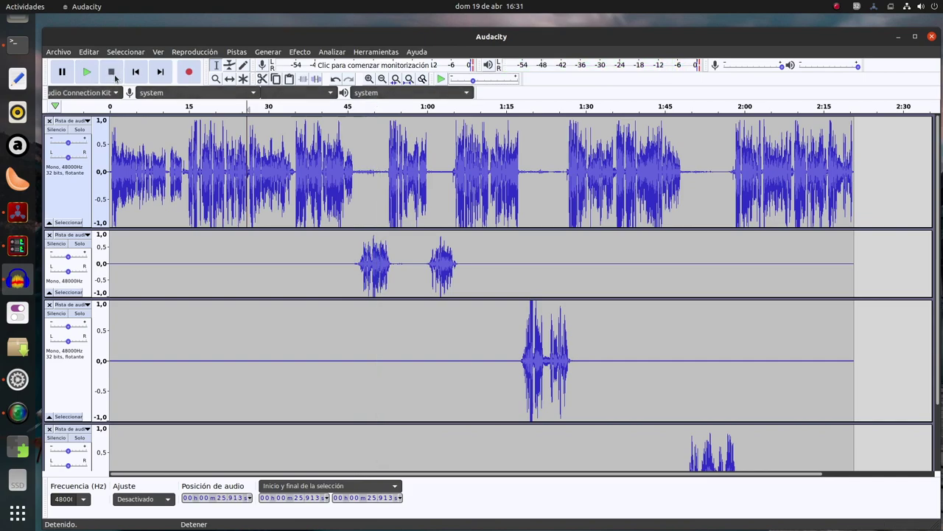
Play the second track's audio from about 0:48, stop it, and replay from about 0:46 while checking SimpleScreenRecorder's JACK connection log, stopping again.
click(362, 107)
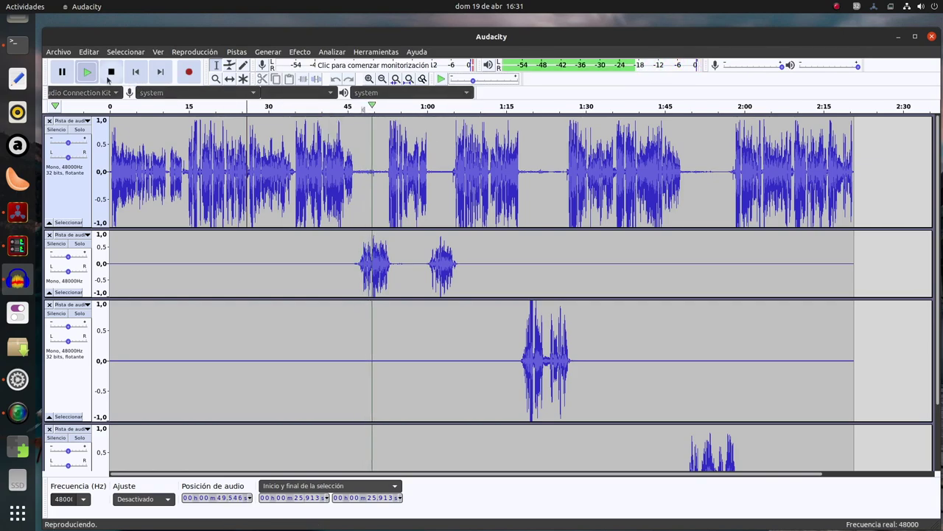
click(116, 77)
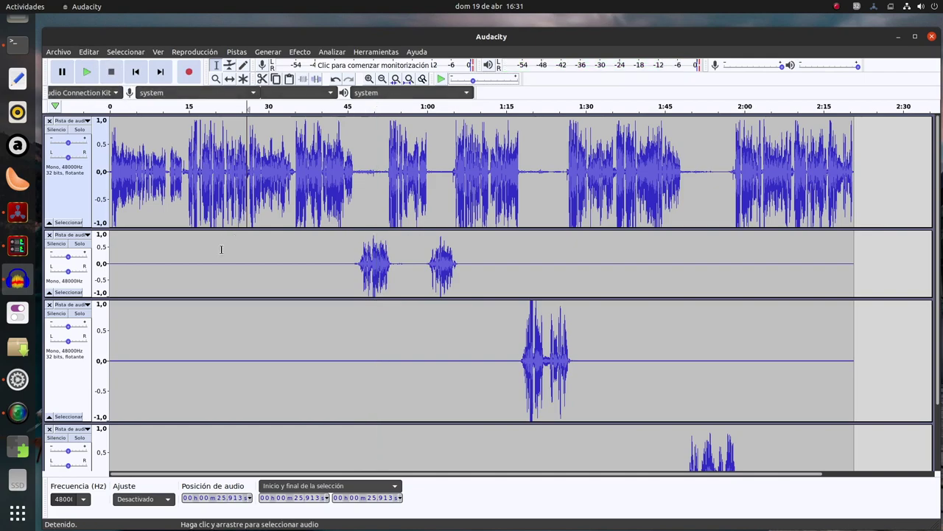
click(19, 414)
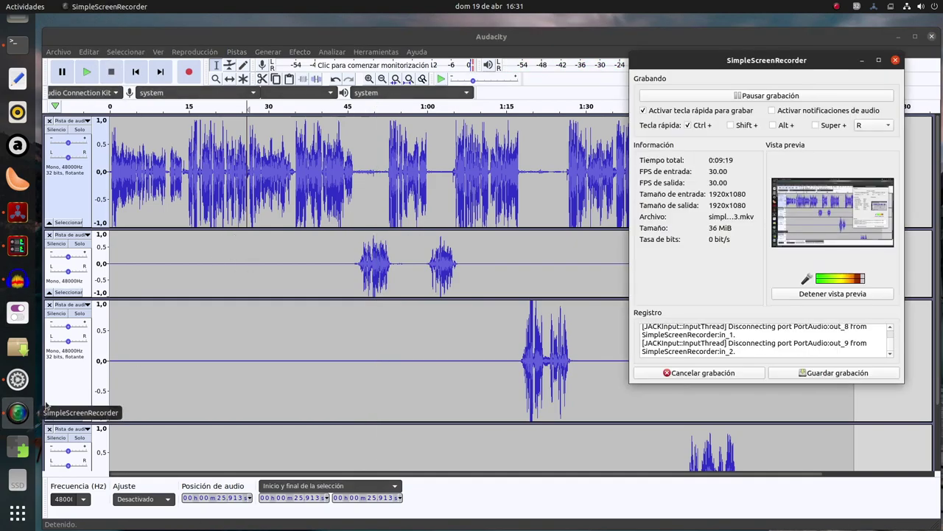
click(351, 107)
key(super)
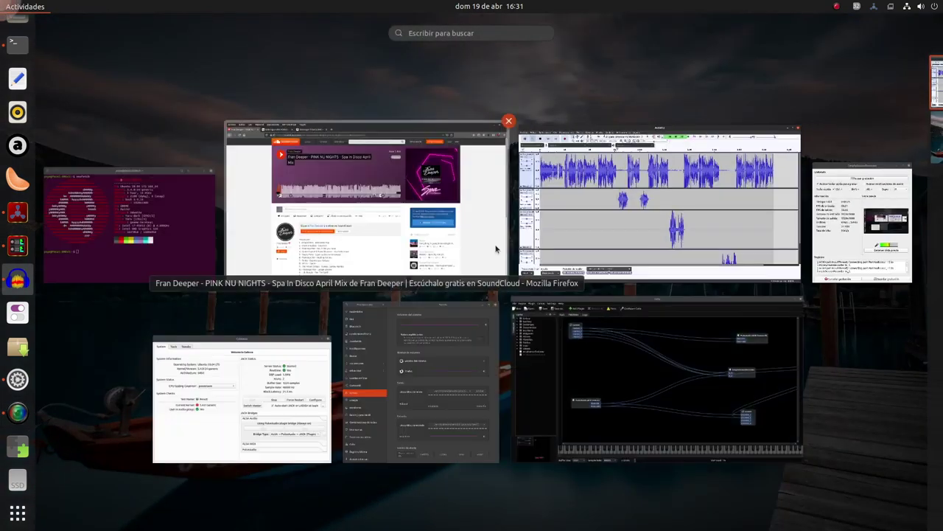
click(870, 221)
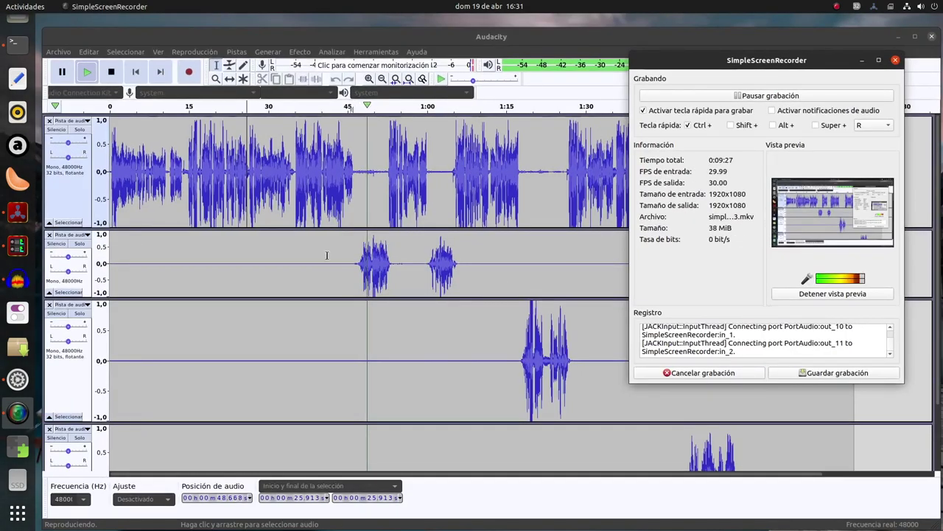
click(112, 73)
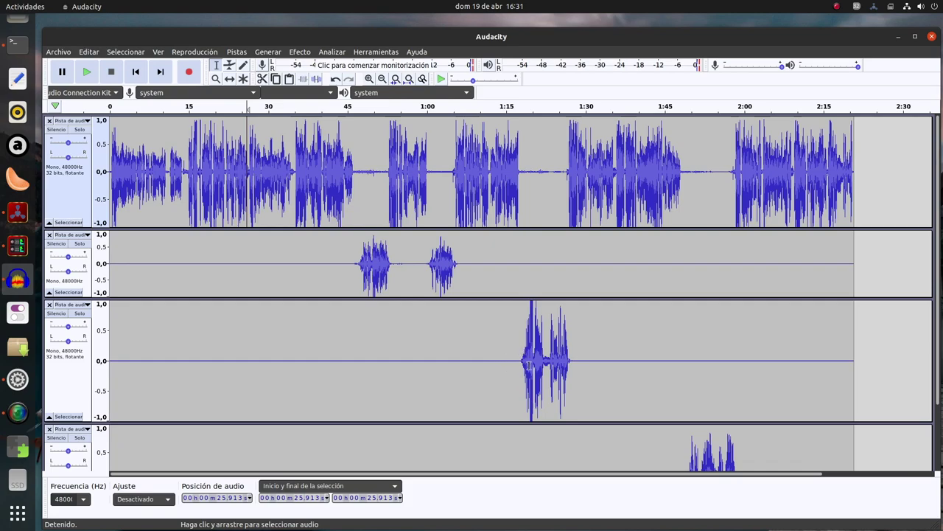
Play the third track's audio from about 1:17 and the fourth track's from about 1:48, stopping playback after each.
click(517, 106)
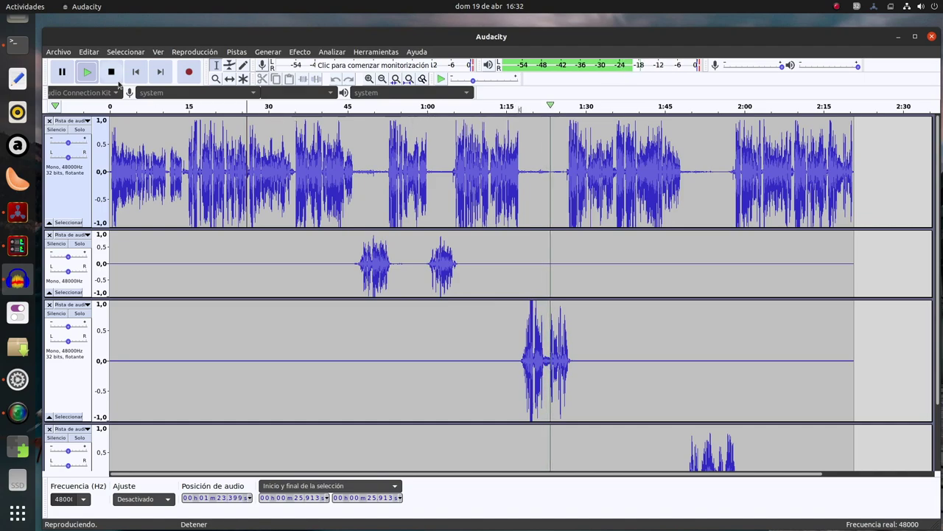
click(111, 71)
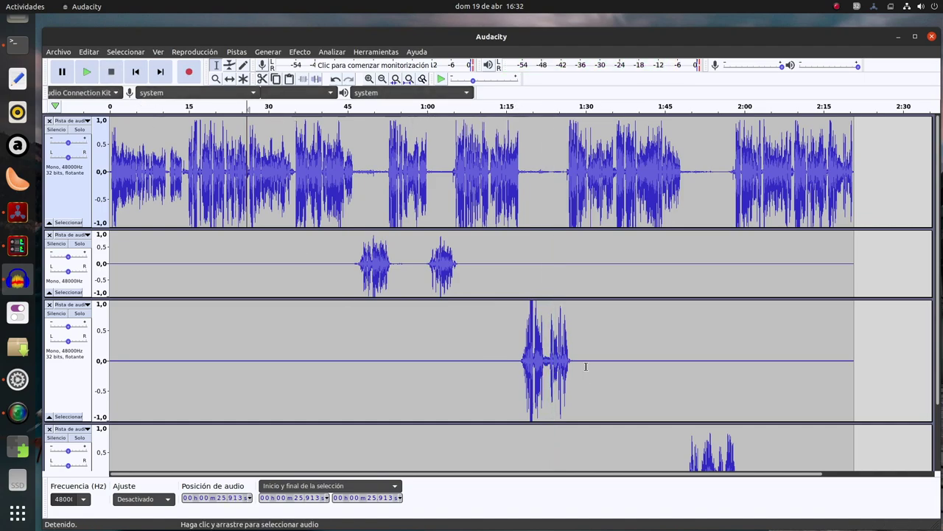
scroll(586, 366, down, 1)
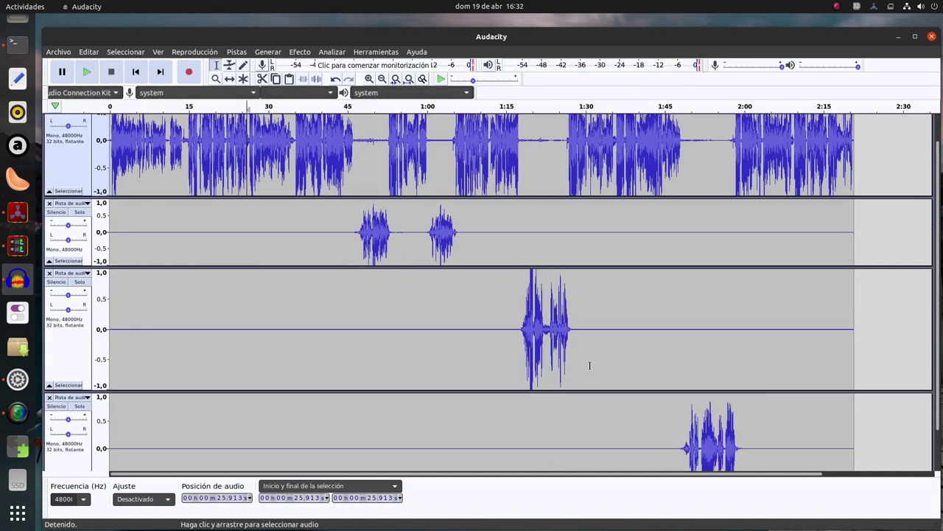
click(684, 106)
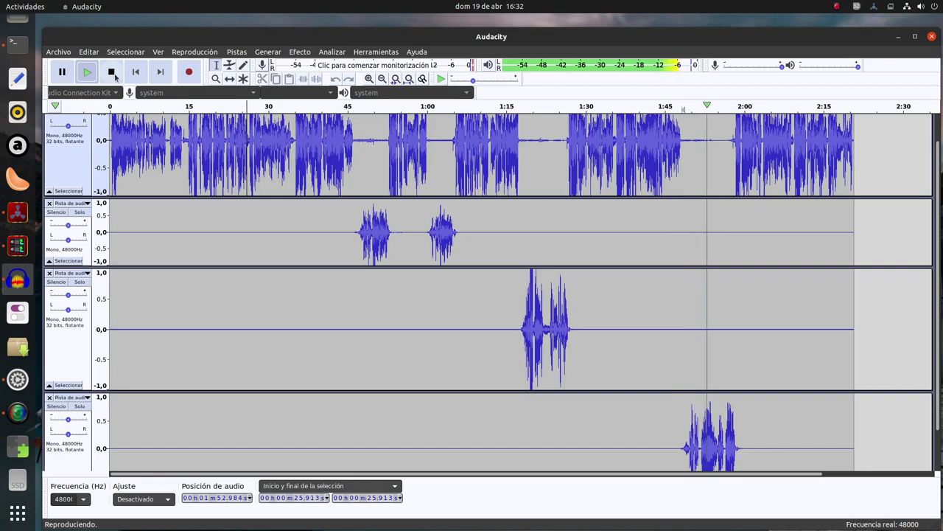
click(112, 73)
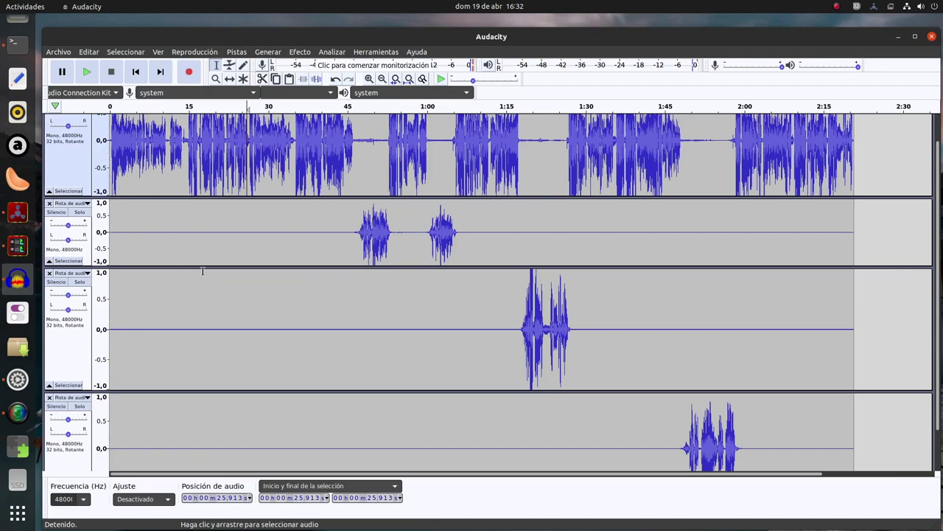
Place the cursor at about 1:04 in the third track, and then at about 1:45 in the fourth track.
click(449, 324)
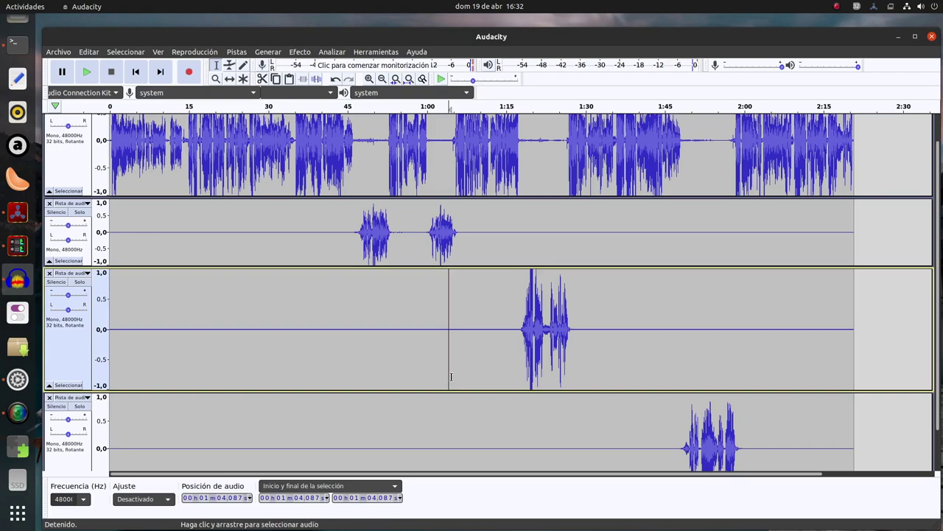
click(665, 432)
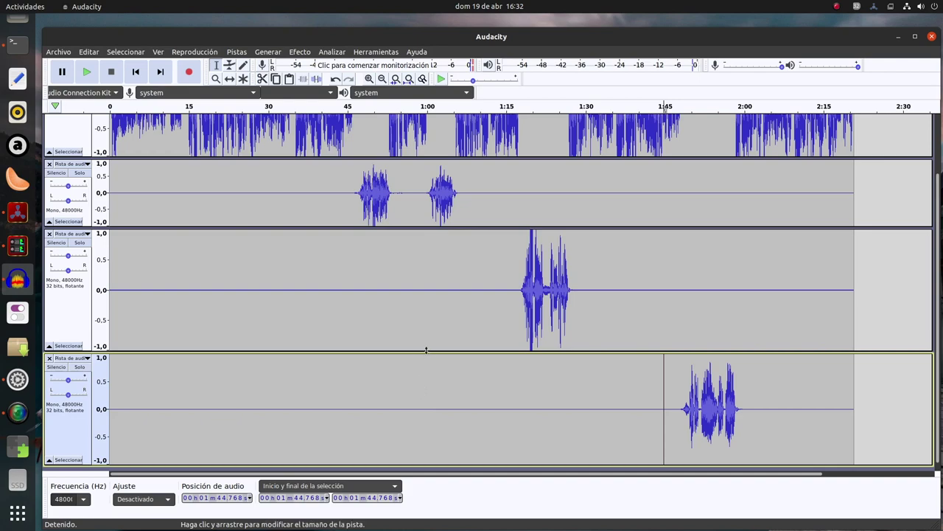
scroll(424, 371, up, 1)
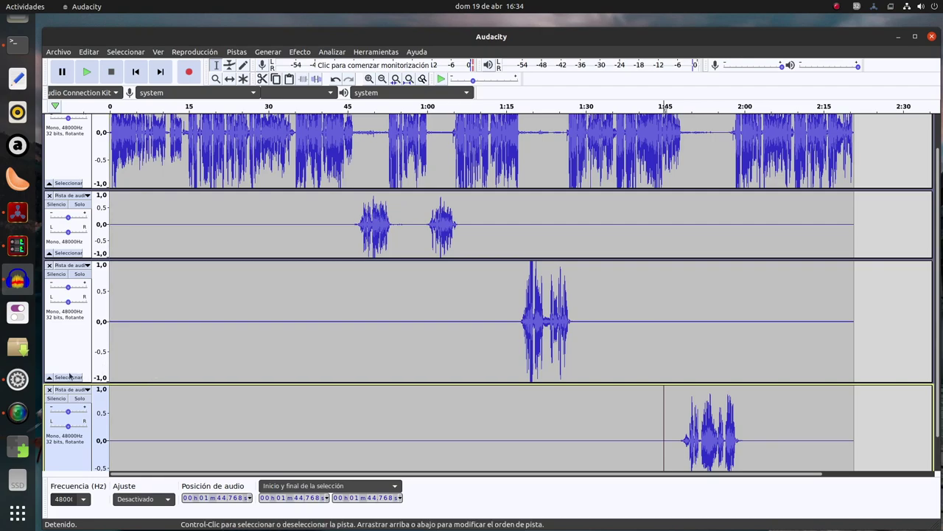
Switch to SimpleScreenRecorder to check its recording status and JACK connection log.
click(19, 411)
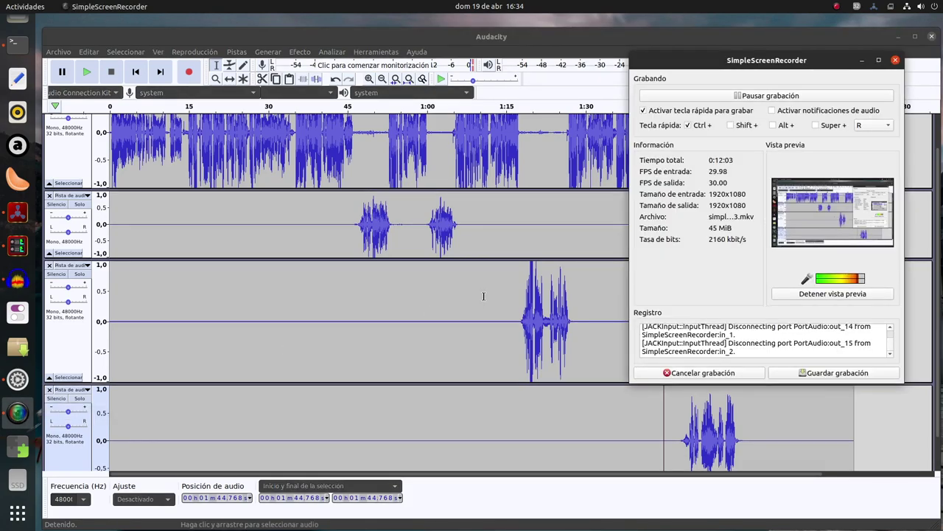